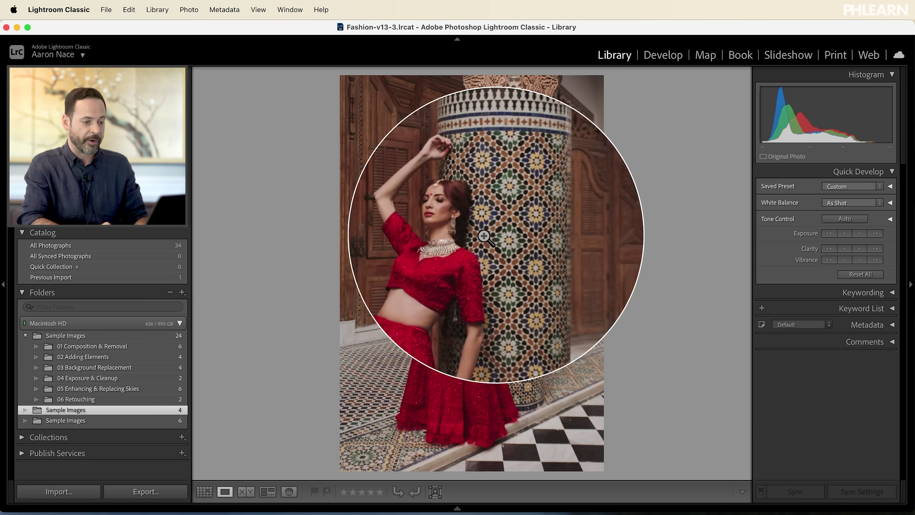
Step: Apply Lens Blur to the red-dress photo in the Develop module and compare the result with the imported state
click(662, 57)
scroll(844, 255, up, 5)
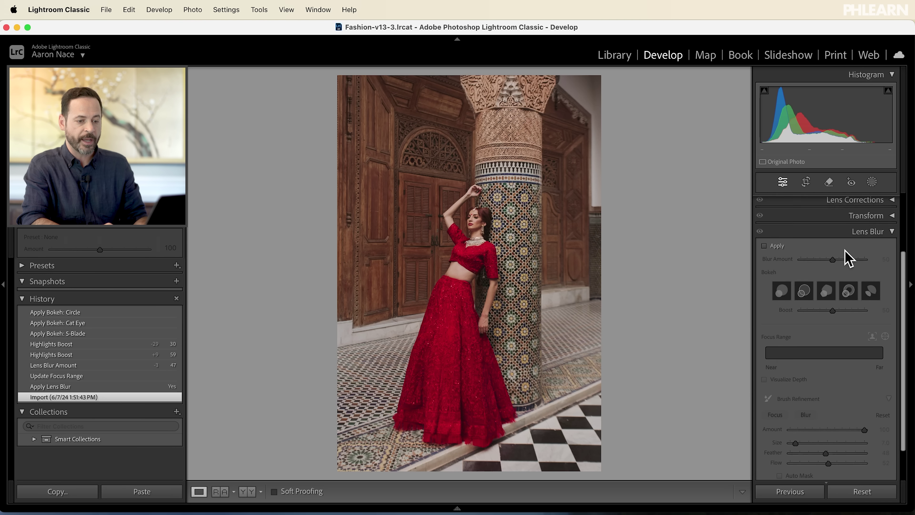
click(888, 249)
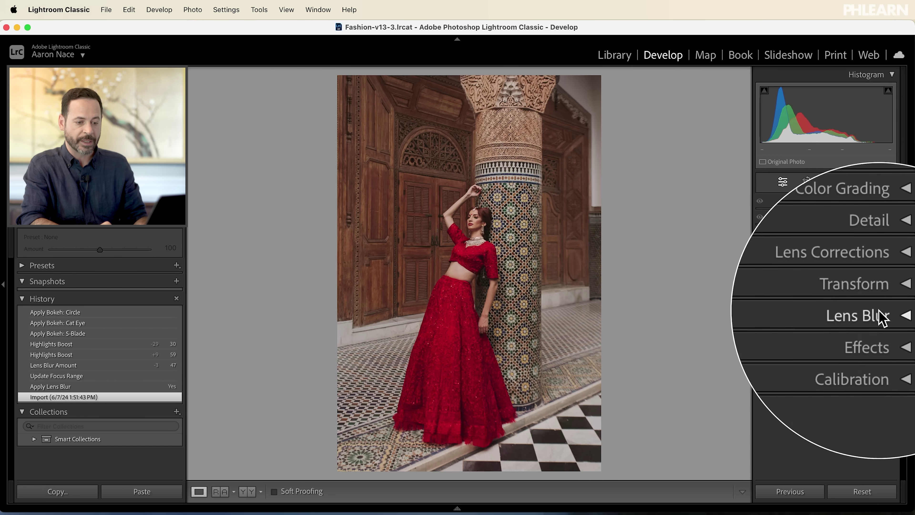
click(882, 320)
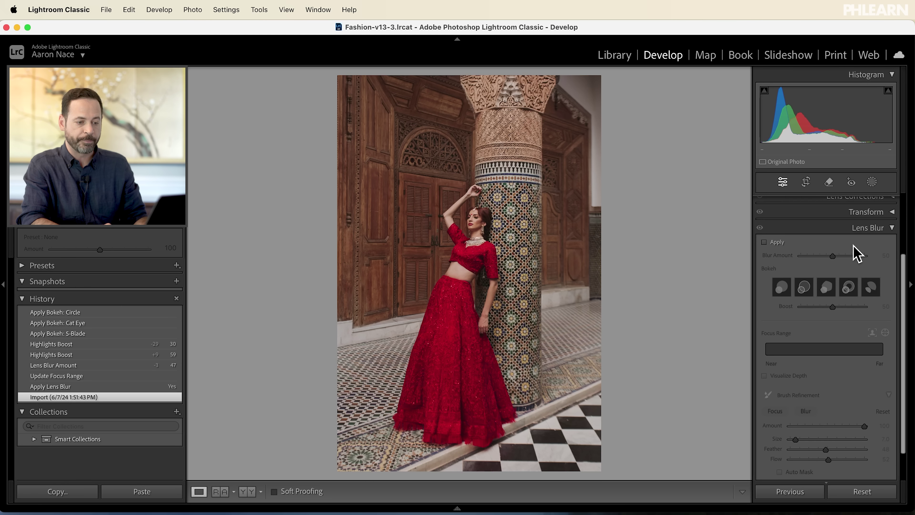
click(764, 242)
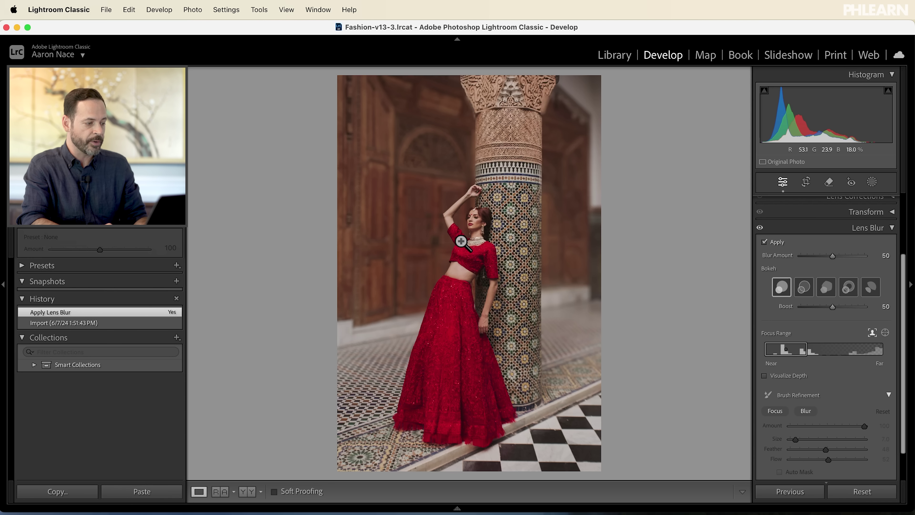
click(121, 322)
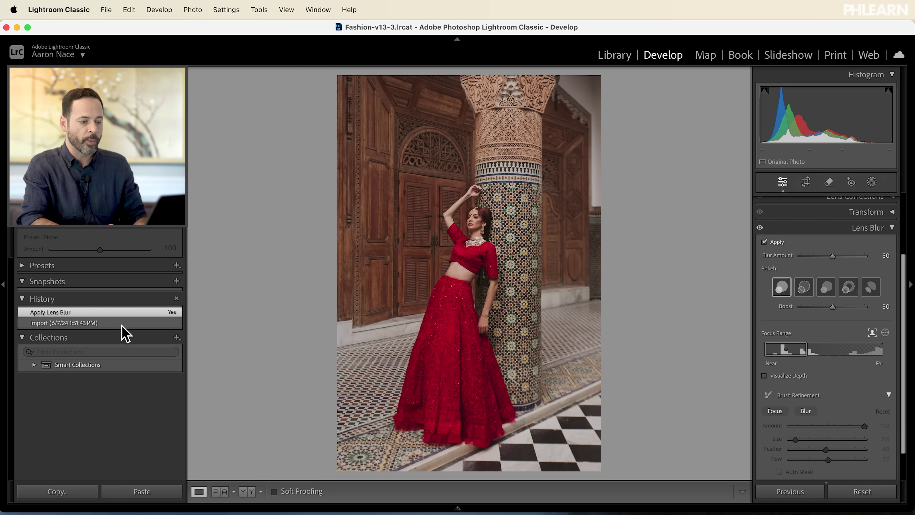
click(121, 313)
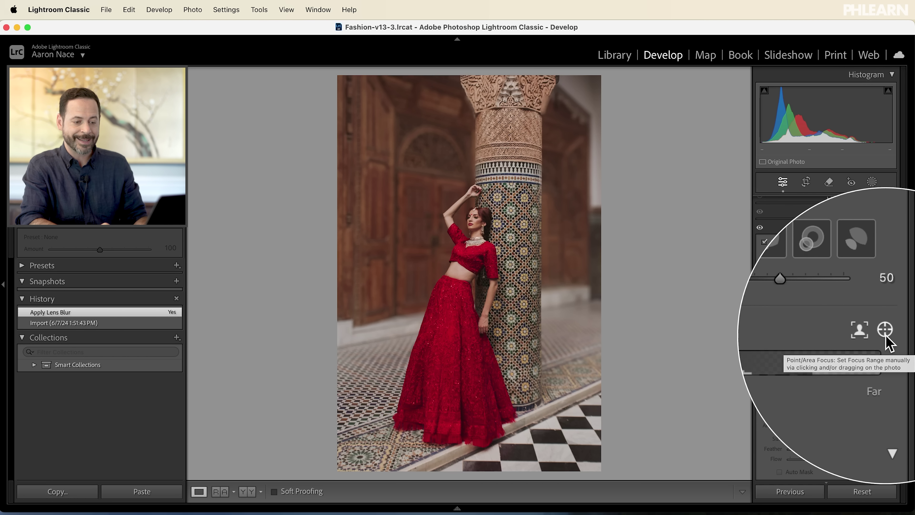
Step: Set the focus range manually with Point/Area Focus, marking an area from the woman's face onto the tiled column
click(886, 337)
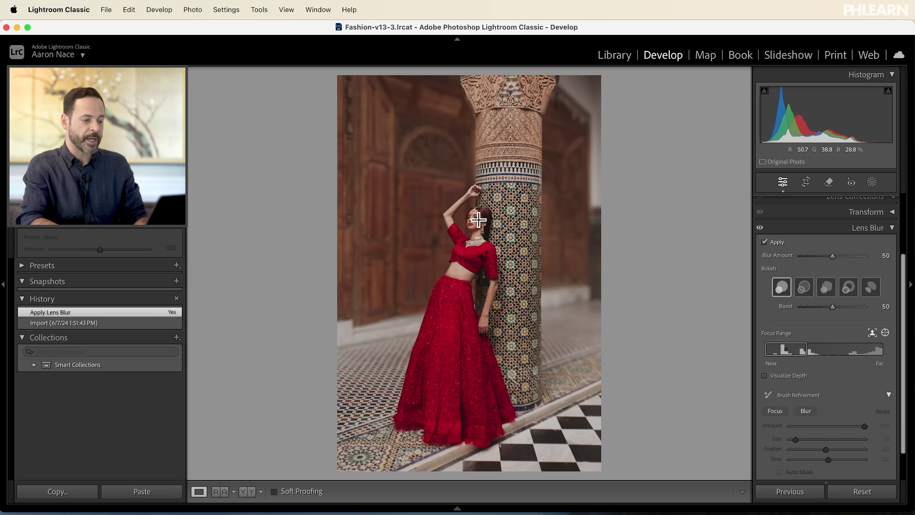
drag(474, 215, 510, 246)
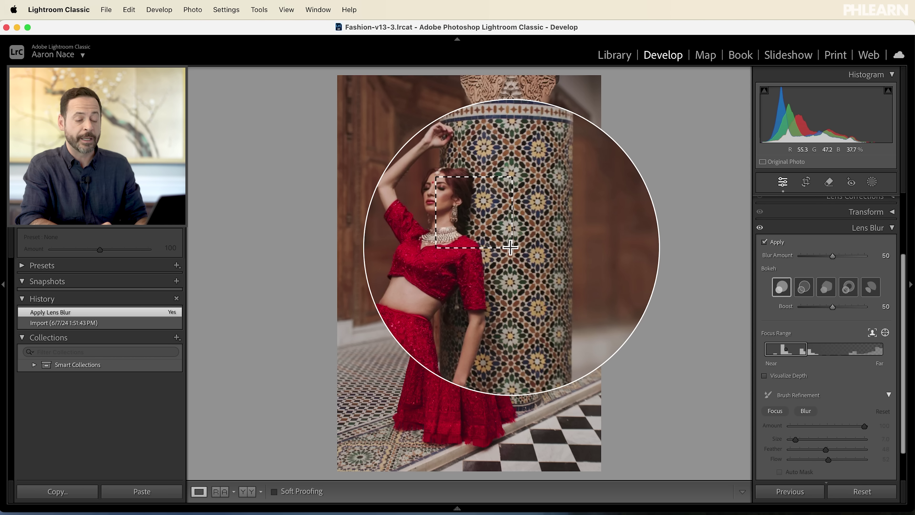
drag(510, 247, 510, 246)
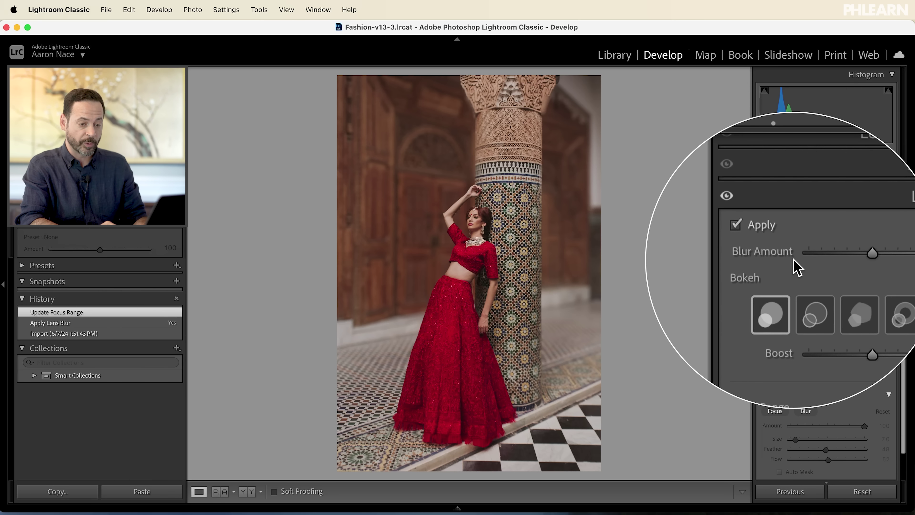
Step: Set the Lens Blur amount to 59 and examine the blur around the woman
mouse_move(833, 256)
mouse_down()
mouse_move(866, 257)
mouse_move(793, 252)
mouse_move(875, 254)
mouse_move(777, 255)
mouse_move(846, 255)
mouse_up()
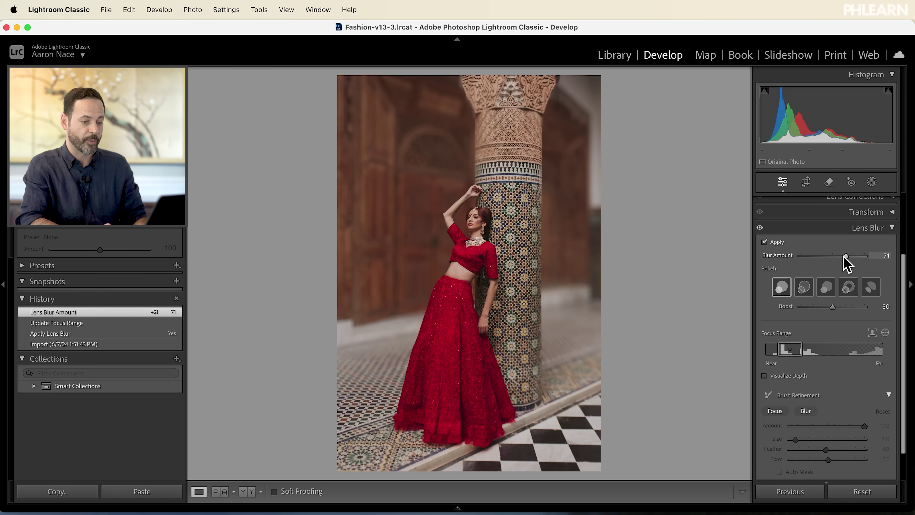
drag(830, 256, 836, 256)
drag(455, 244, 478, 234)
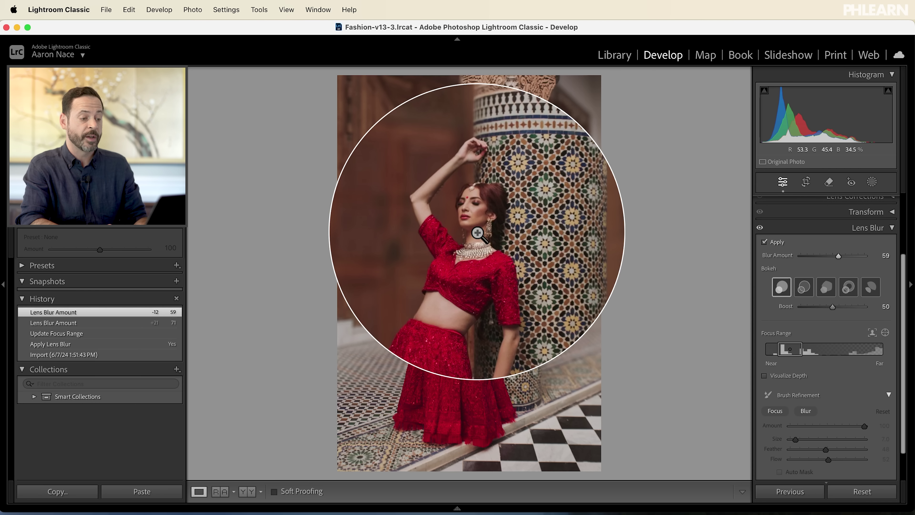
drag(477, 233, 505, 237)
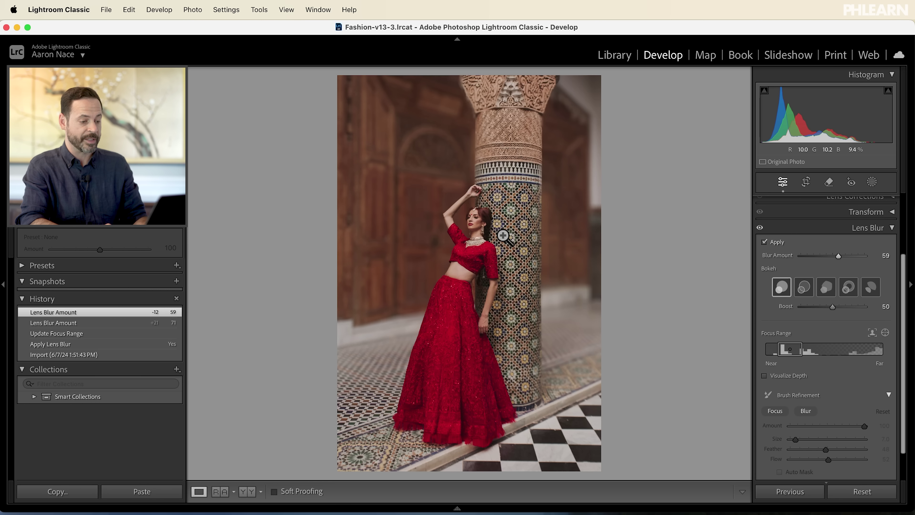
Step: Open the desert photo of the woman in the lace dress for editing in the Develop module
key(g)
double_click(482, 183)
drag(476, 261, 457, 249)
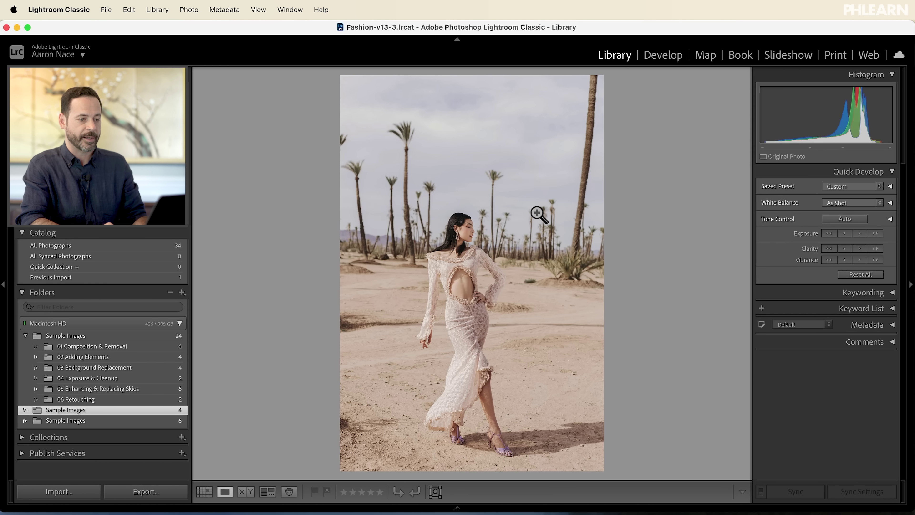
click(663, 58)
Step: Apply Lens Blur to the desert photo, set the focus area on the woman's head and check the depth visualization
click(731, 275)
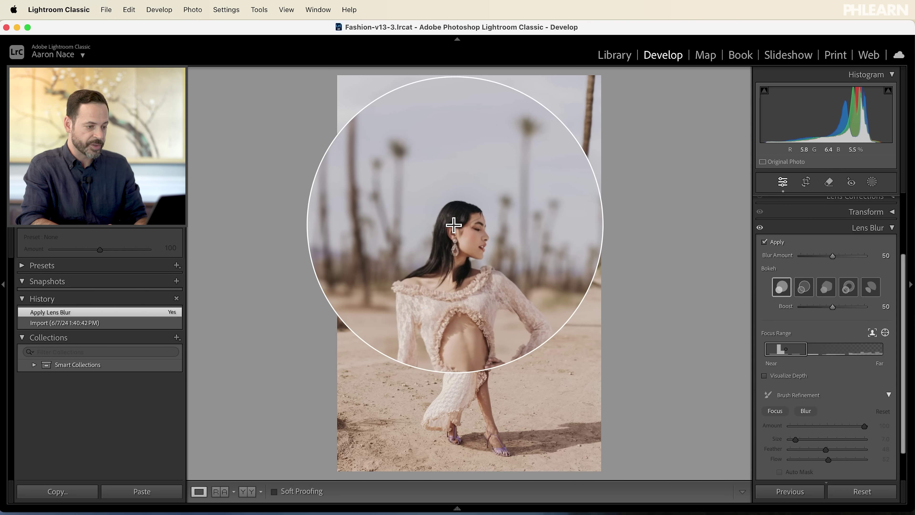
drag(453, 223, 466, 237)
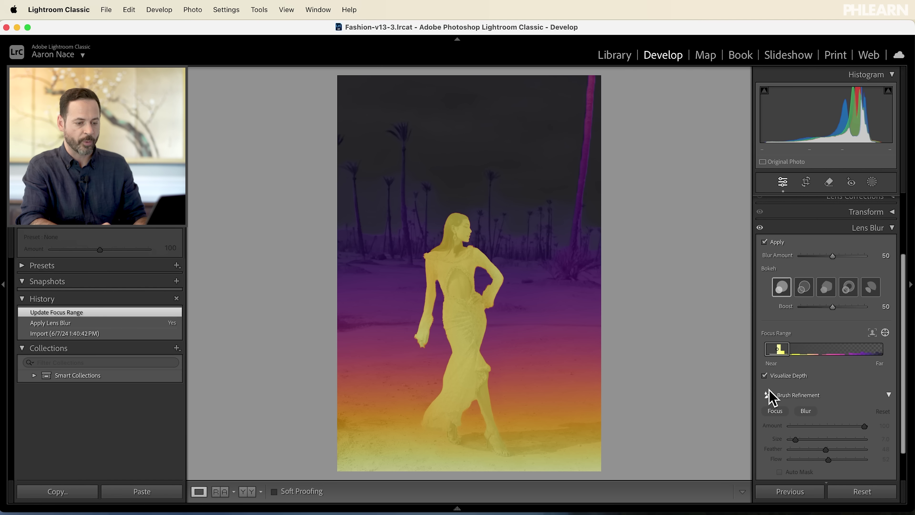
click(771, 376)
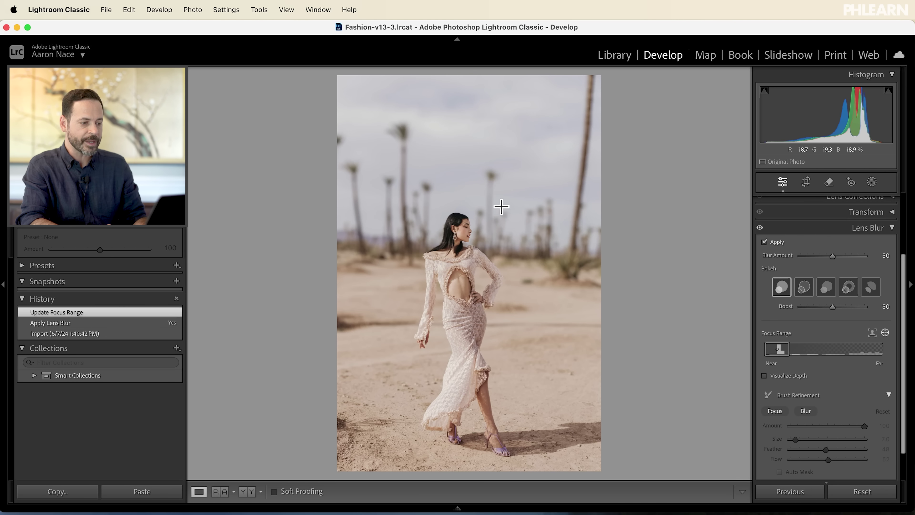
Step: Examine the edges of the woman's hair closely and activate Brush Refinement in Blur mode
click(175, 75)
click(176, 116)
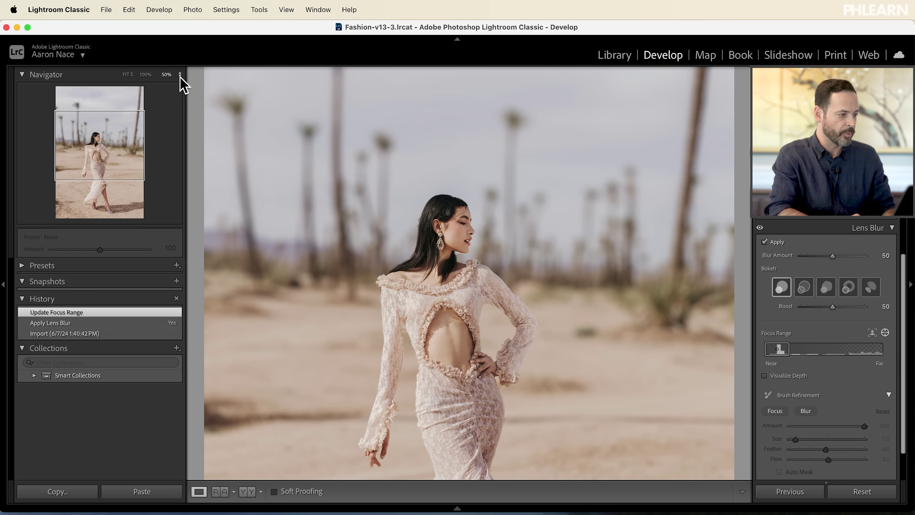
click(180, 75)
click(180, 81)
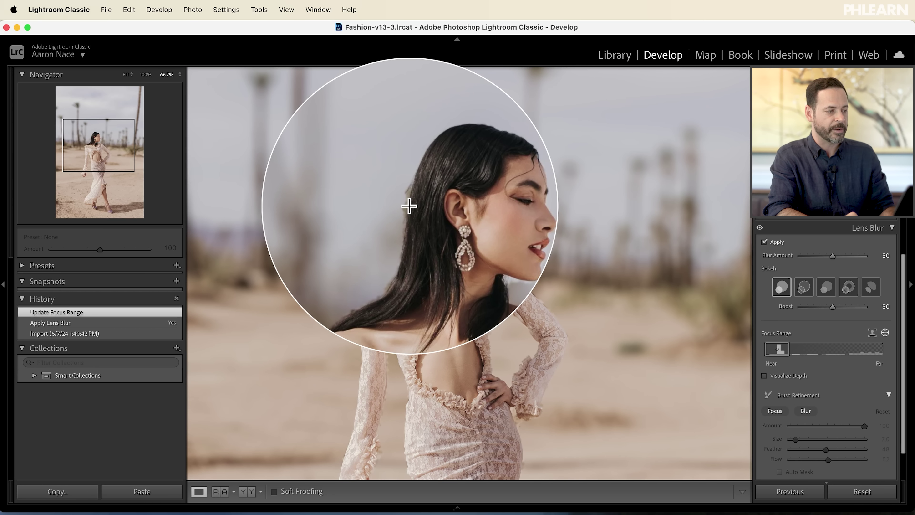
click(145, 75)
drag(408, 201, 452, 248)
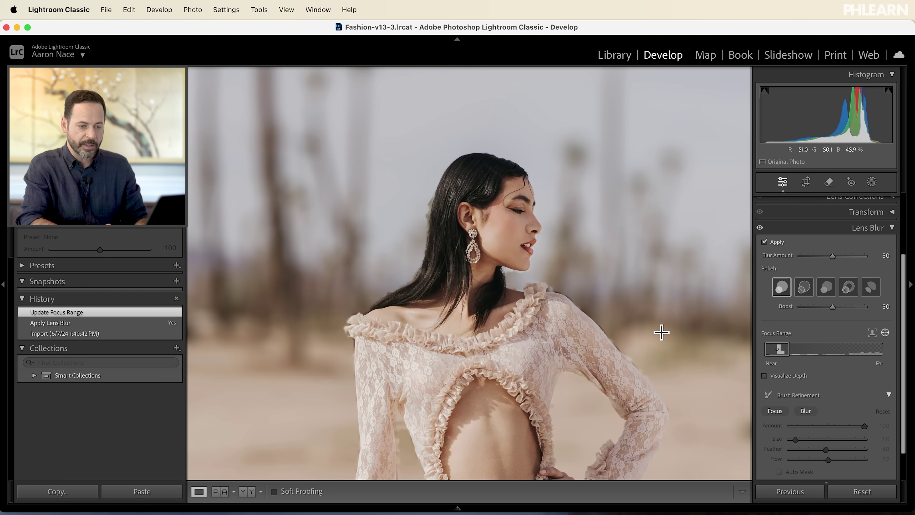
scroll(847, 389, down, 3)
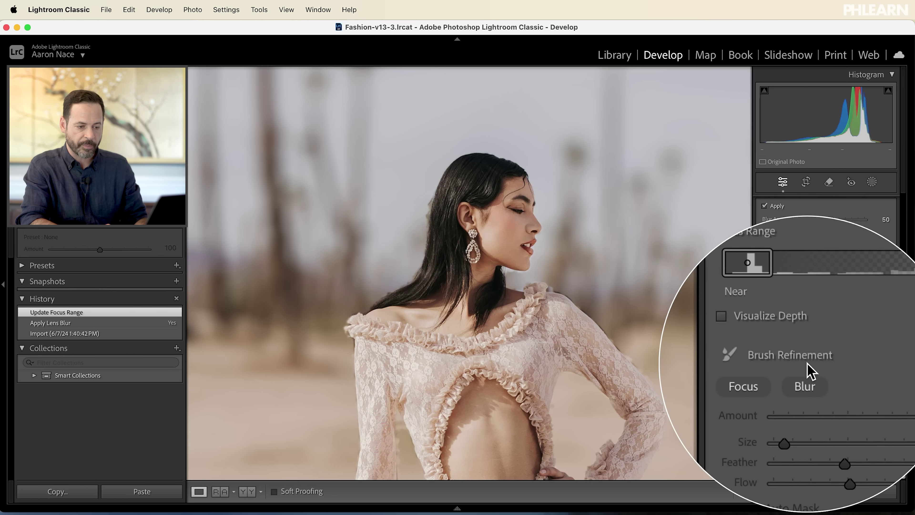
scroll(888, 373, up, 4)
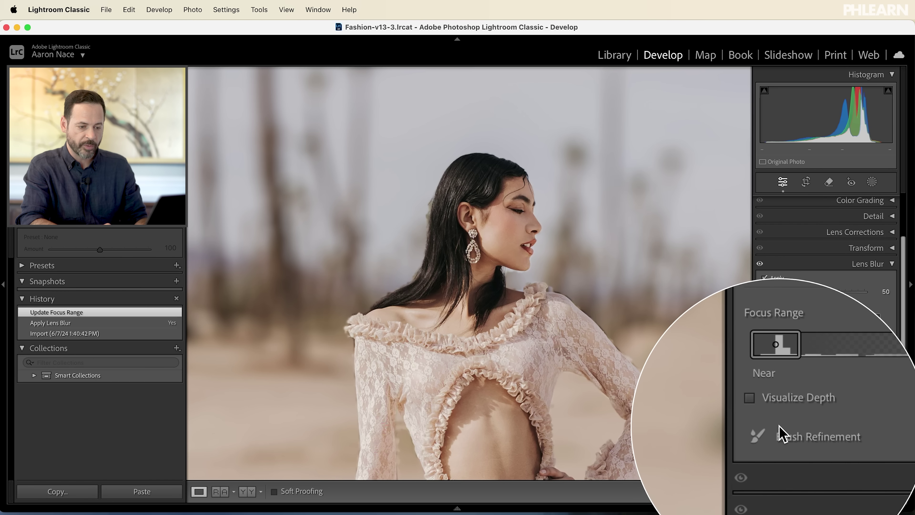
click(791, 431)
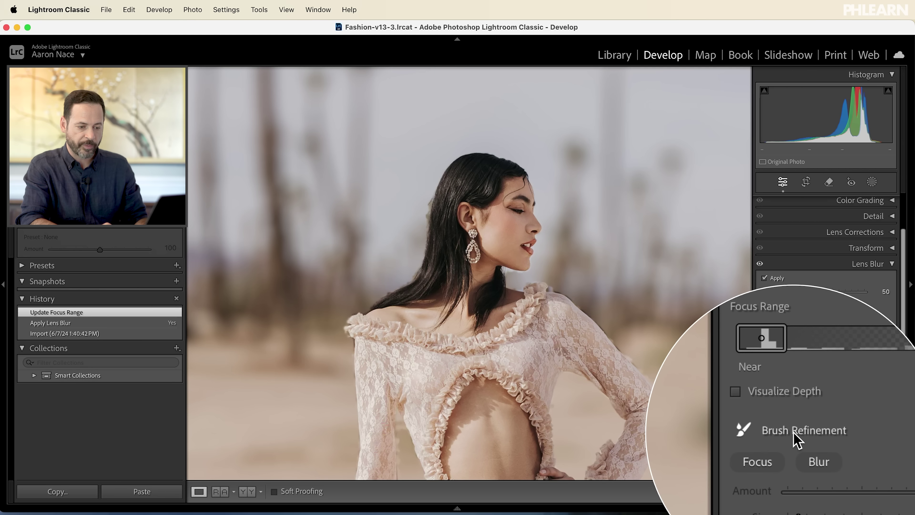
scroll(795, 432, down, 3)
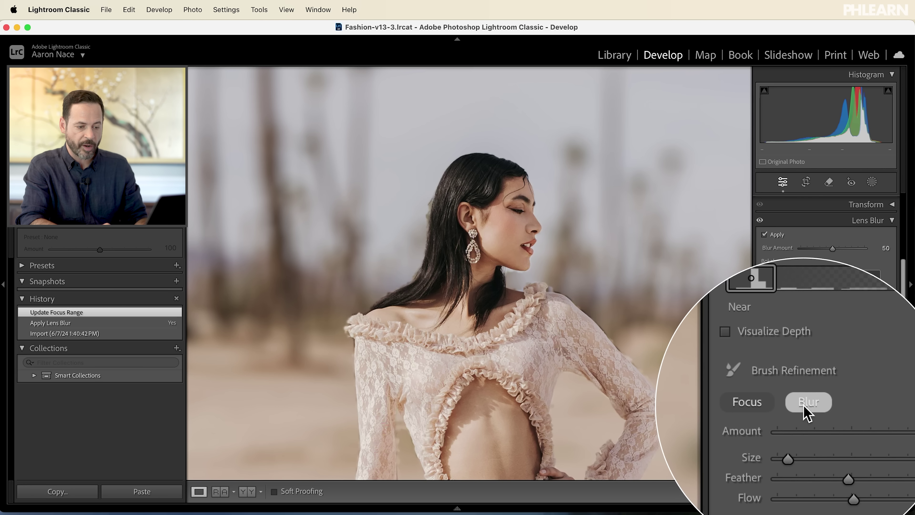
click(806, 411)
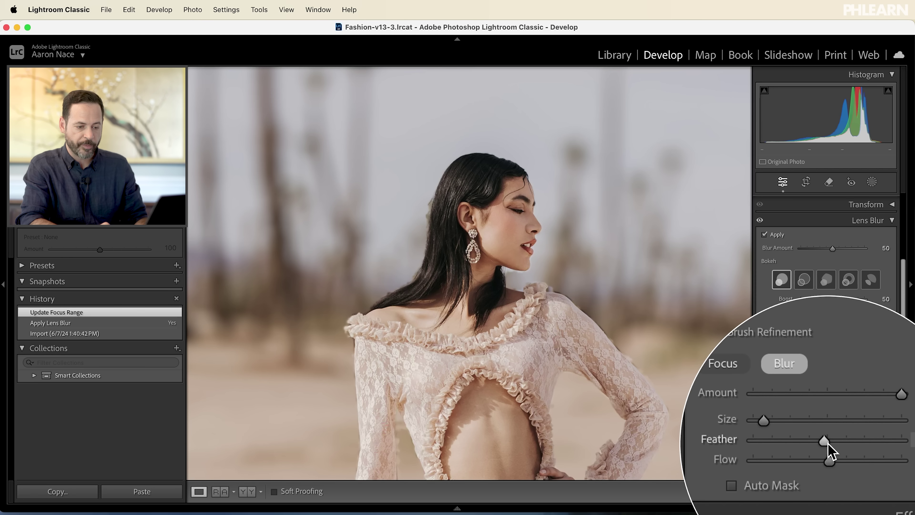
Step: Set the blur refinement brush to feather 22 and flow 81, and reduce its size to about 2.0
drag(828, 443, 809, 446)
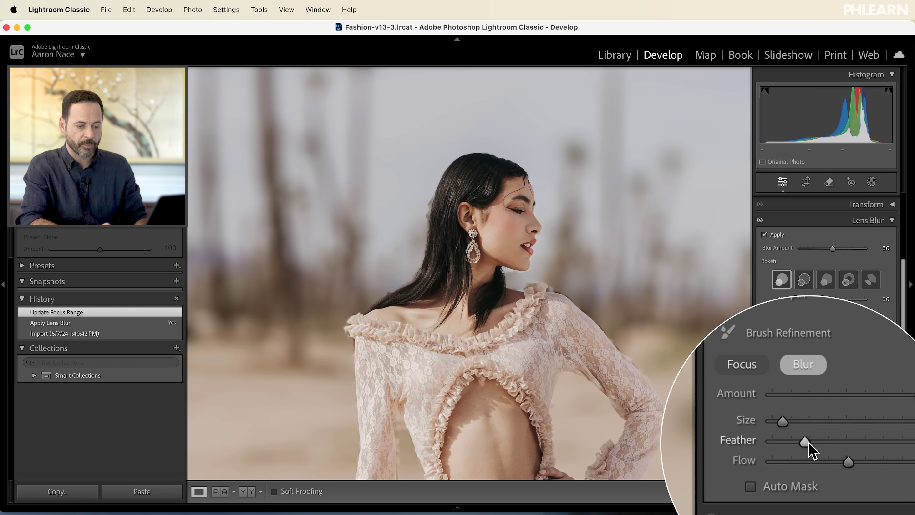
drag(828, 453, 848, 455)
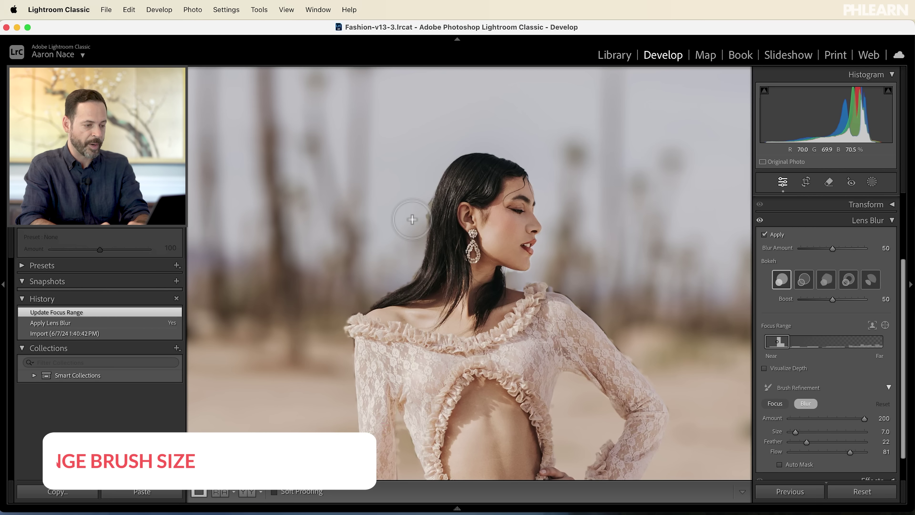
key(bracketleft)
key(bracketleft)
key(bracketleft)
key(bracketleft)
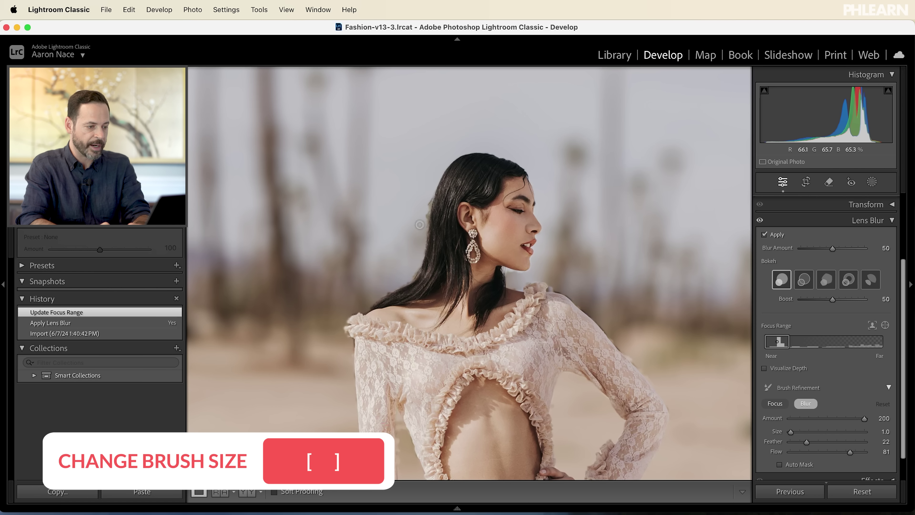
key(bracketleft)
key(bracketleft)
key(bracketleft)
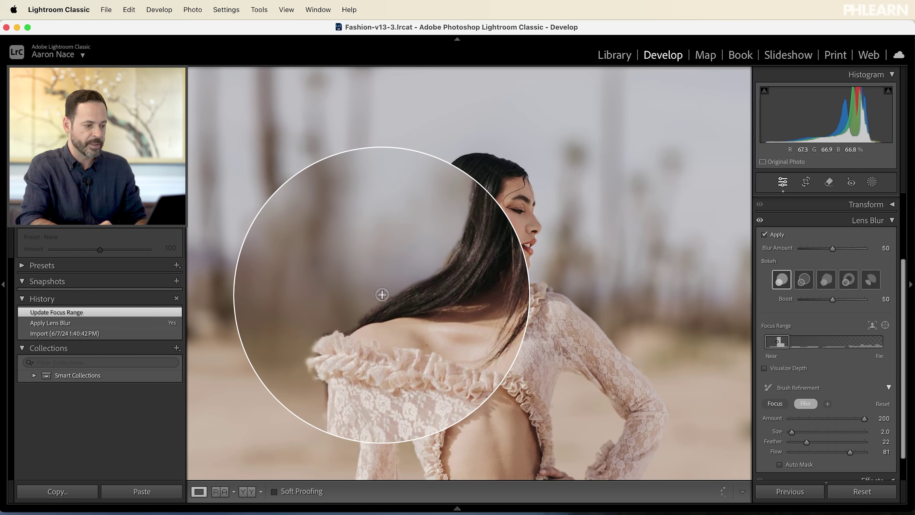
Step: Paint blur into the background beside the woman's hair and under her chin, and check the refined edges
click(356, 308)
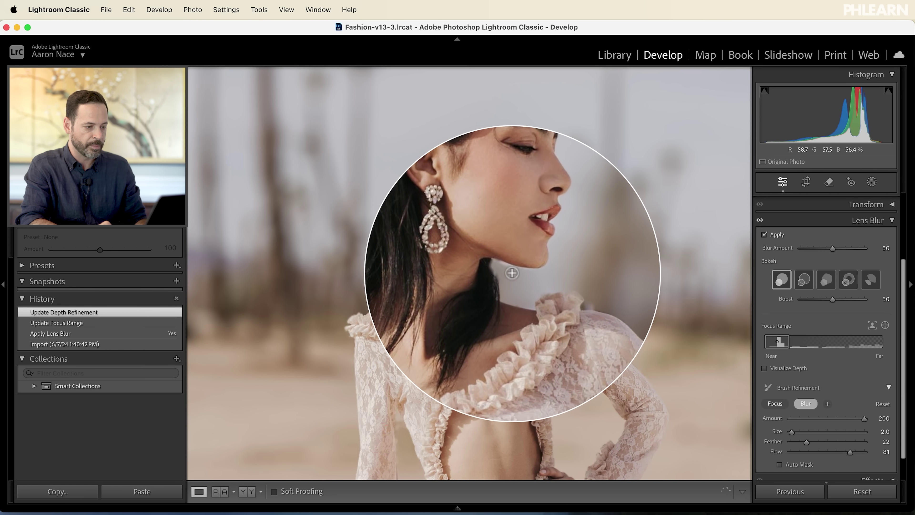
drag(510, 272, 523, 272)
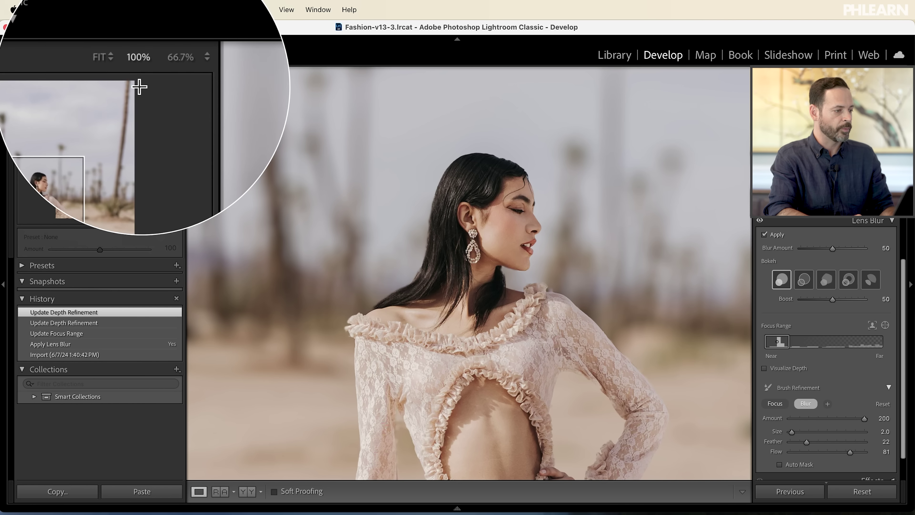
click(126, 75)
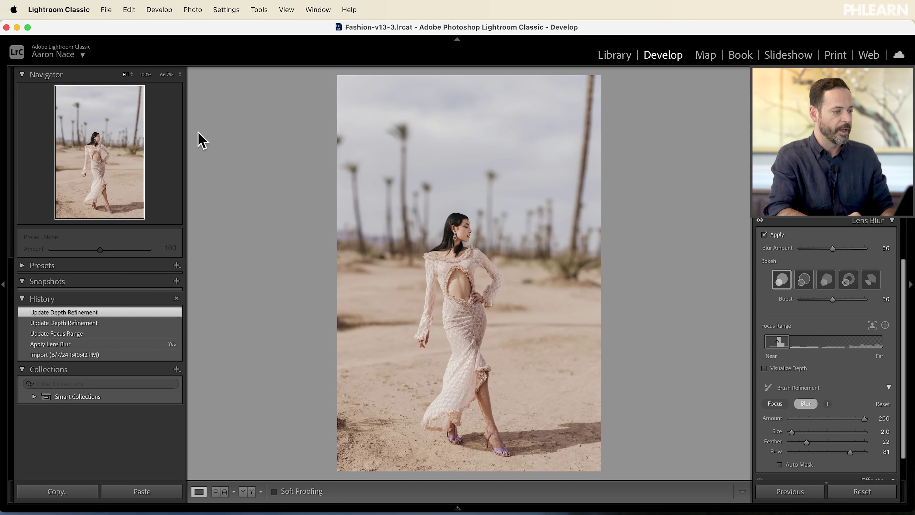
click(167, 74)
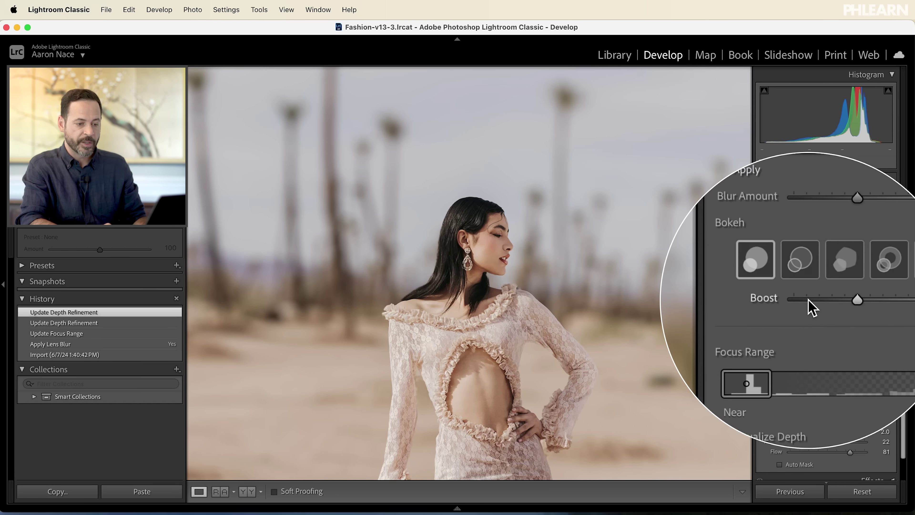
Step: Try the Bubble and S-Blade bokeh shapes on the background and apply the Ring shape
mouse_move(831, 299)
mouse_down()
mouse_move(870, 300)
mouse_move(824, 299)
mouse_move(832, 299)
mouse_up()
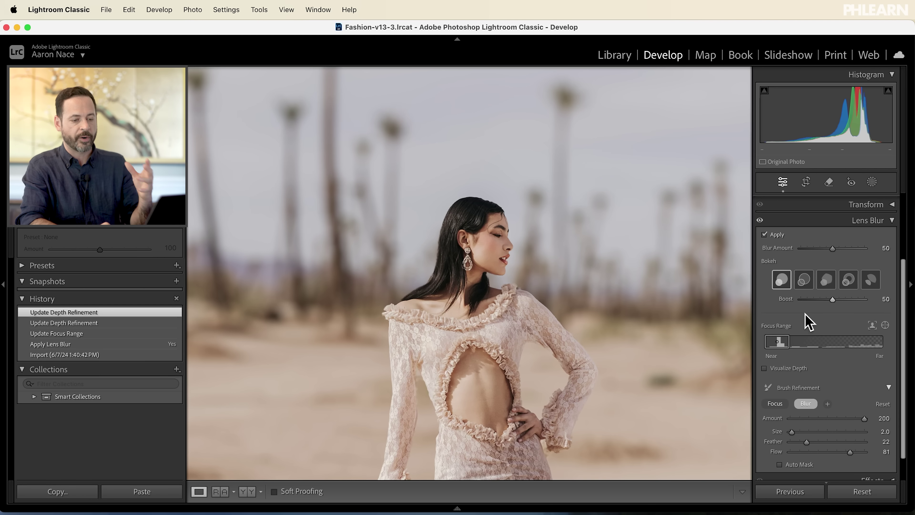
click(803, 284)
click(827, 281)
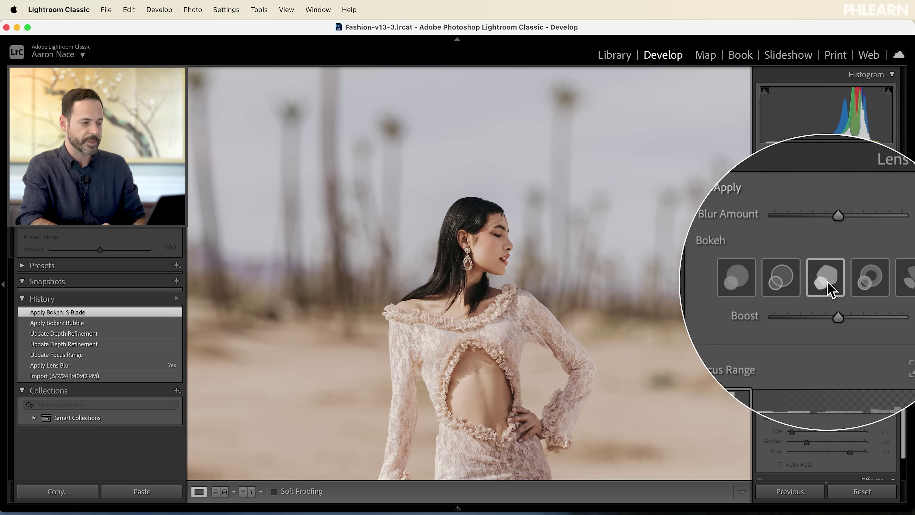
click(849, 285)
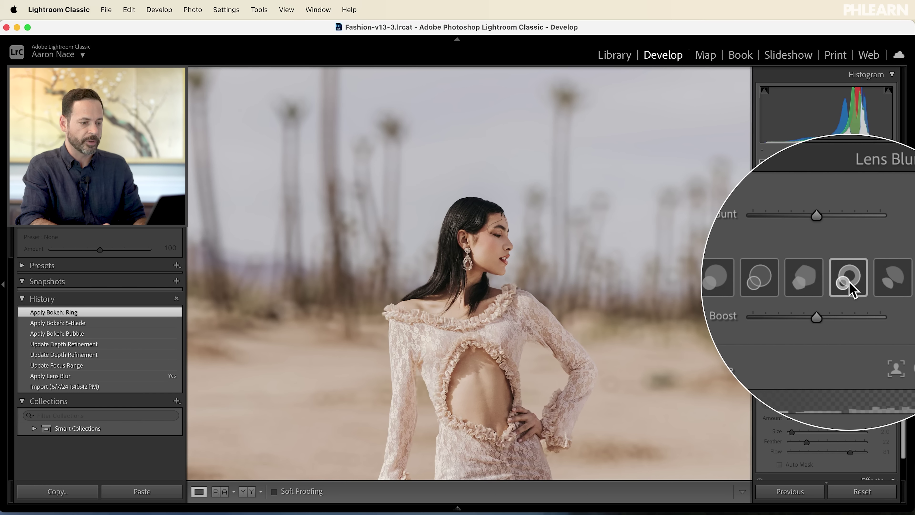
Step: Try the Cat Eye, Ring, S-Blade and Bubble bokeh shapes on the background and apply the Circle shape
click(868, 286)
click(848, 281)
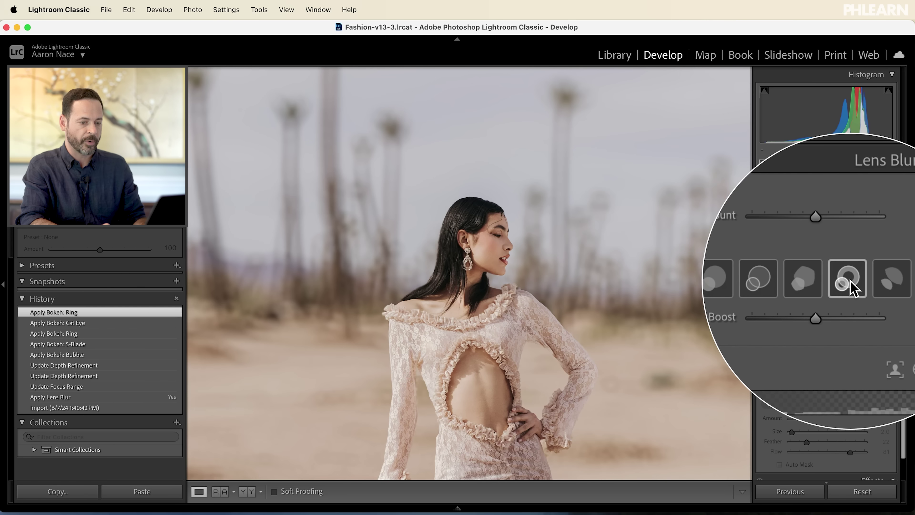
click(825, 289)
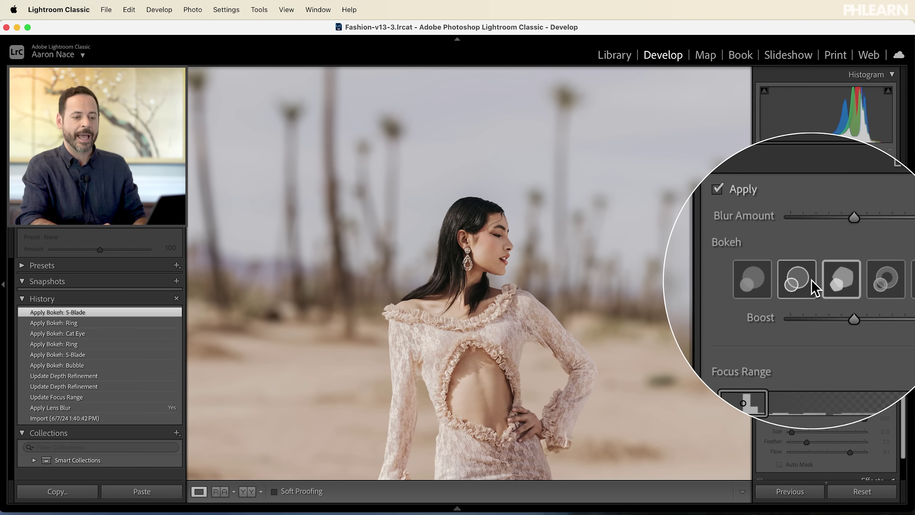
click(812, 287)
click(786, 286)
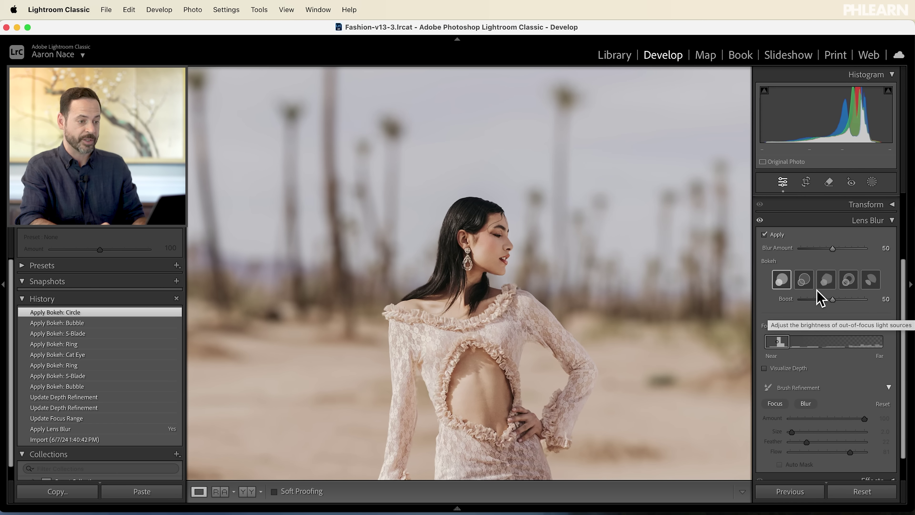
Step: Open the photo of the two brides for developing, apply Lens Blur and check it against the original
key(g)
double_click(327, 384)
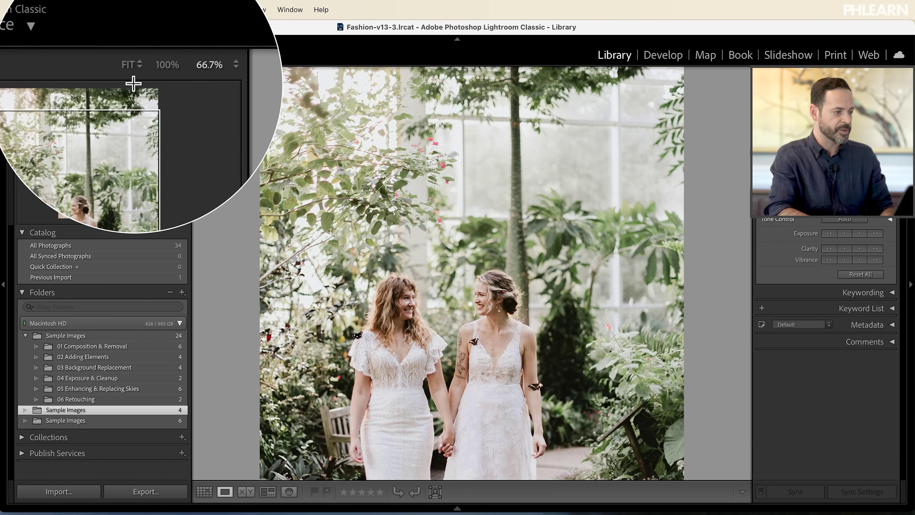
click(131, 74)
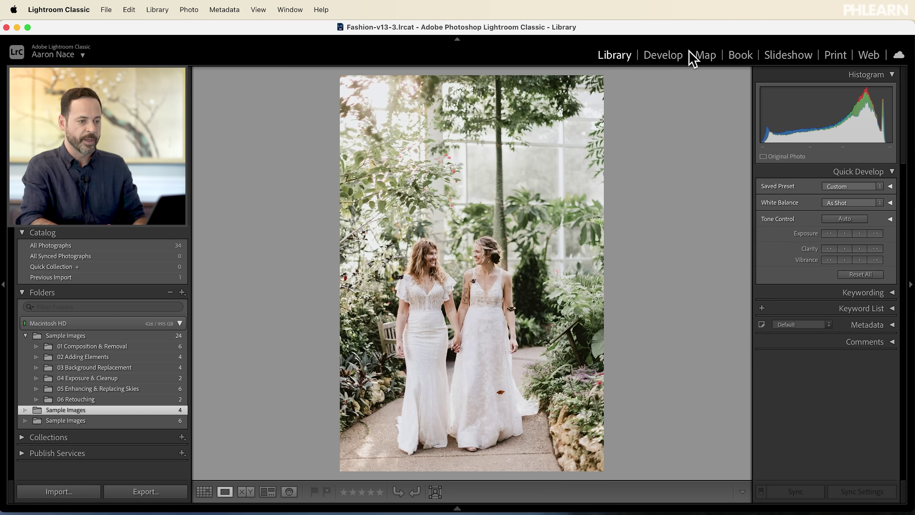
click(663, 55)
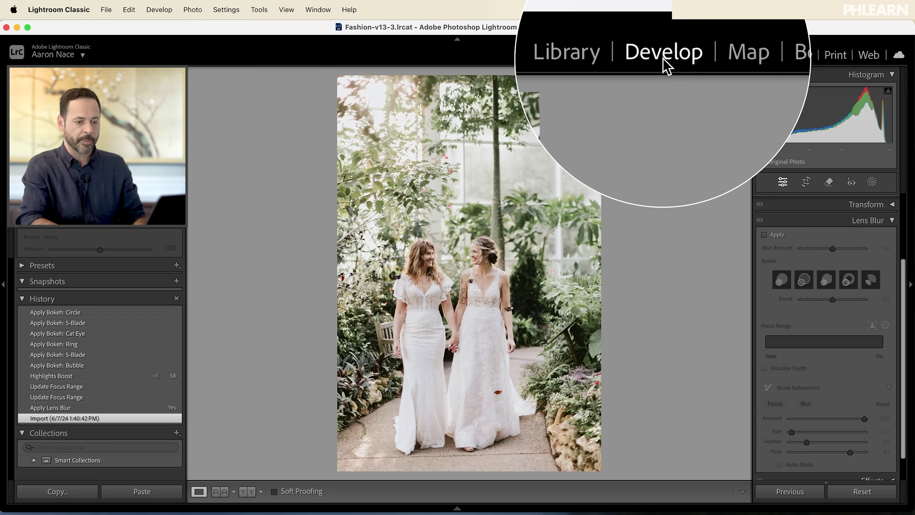
click(777, 235)
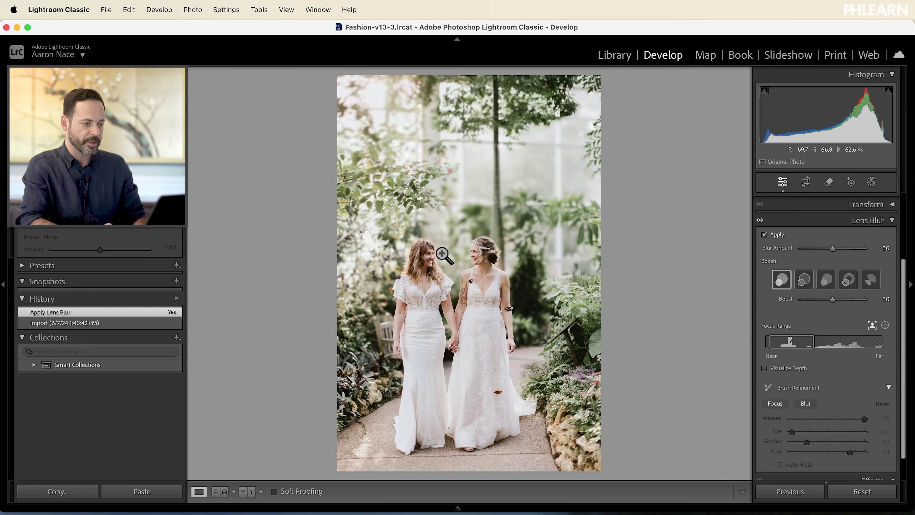
mouse_move(115, 319)
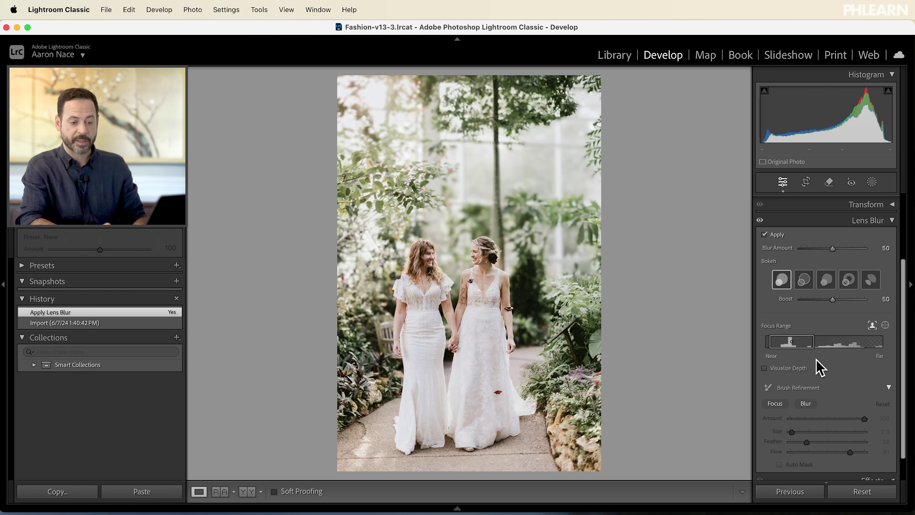
Step: Set the focus range by sampling the two brides in the photo, and compare the blurred result with the original
click(885, 325)
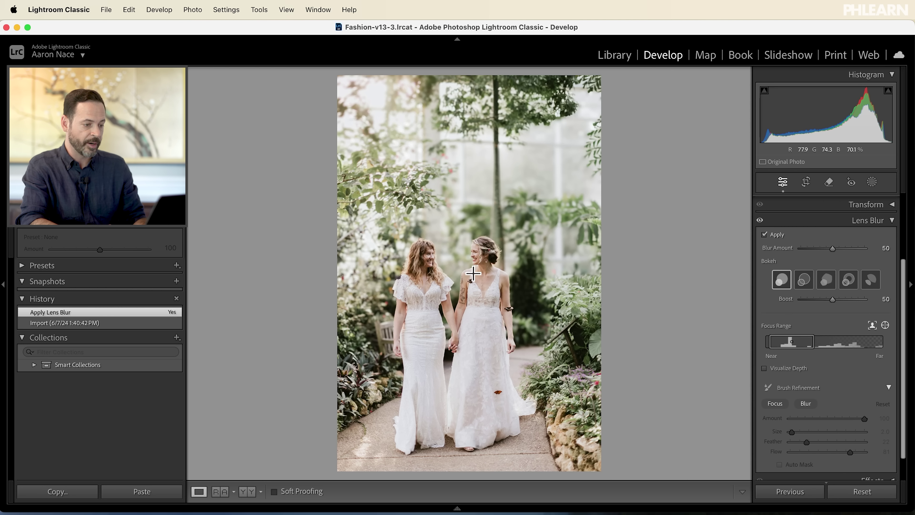
drag(477, 244, 488, 288)
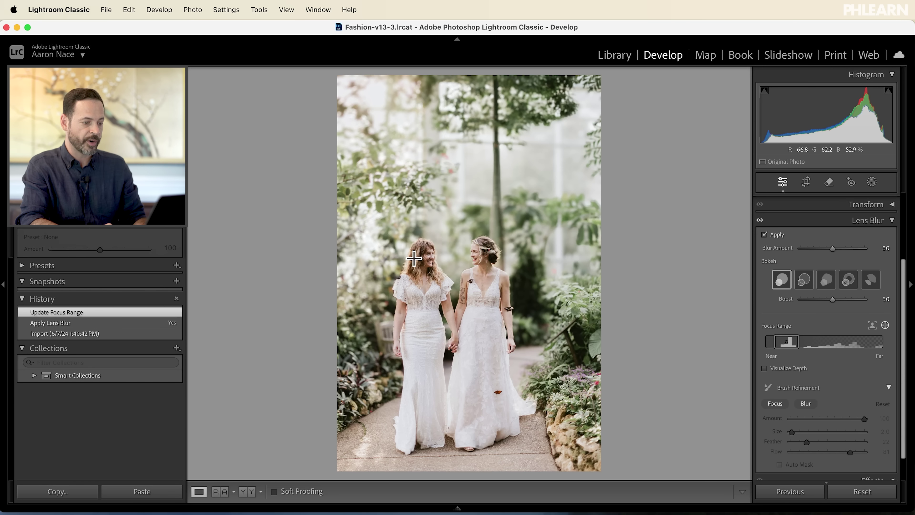
drag(428, 286, 428, 286)
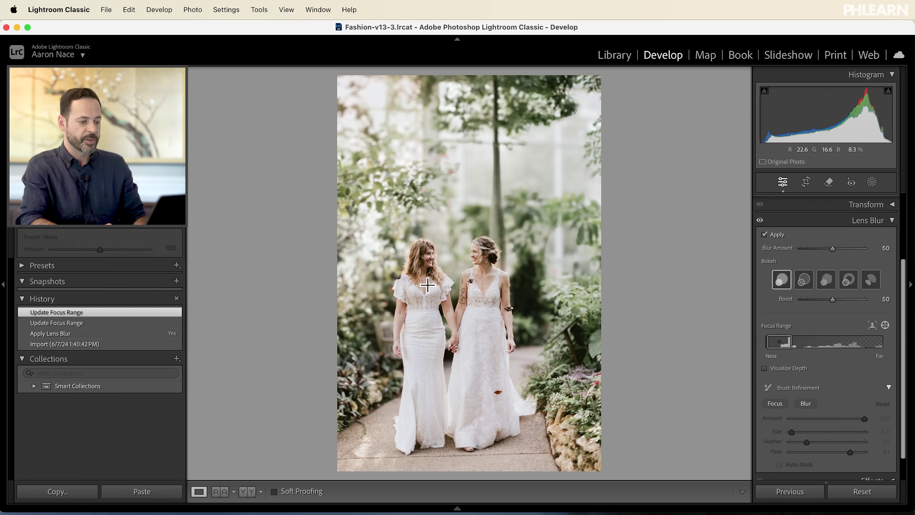
key(backslash)
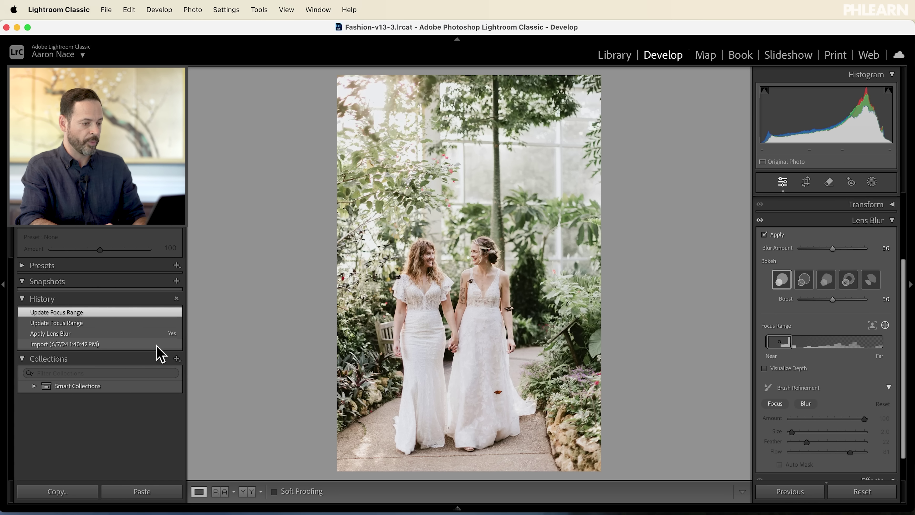
key(backslash)
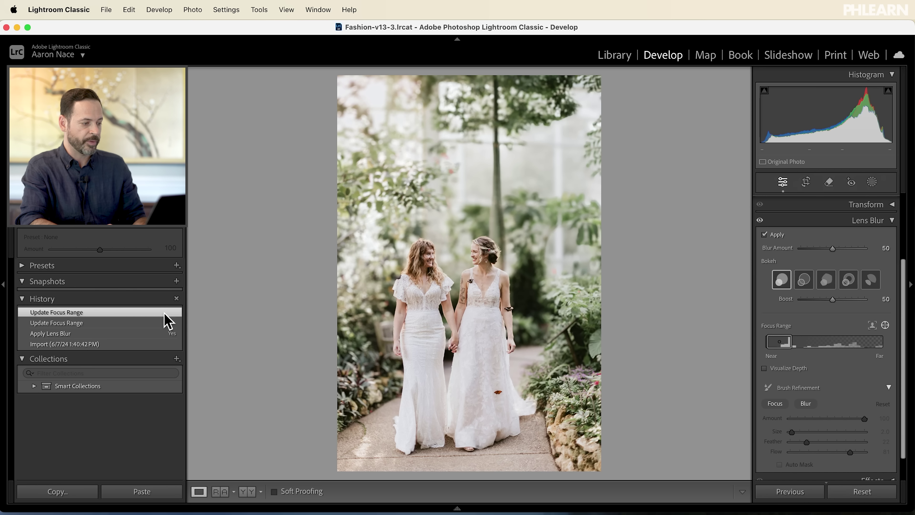
key(backslash)
key(backslash)
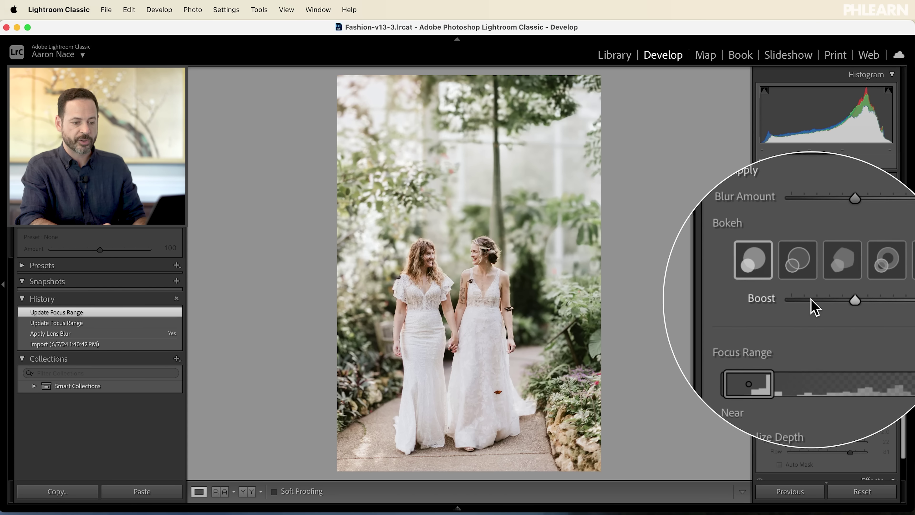
Step: Set the bokeh Boost to 68, try the other shapes and apply Bubble with a Blur Amount of 30
mouse_move(833, 302)
mouse_down()
mouse_move(882, 304)
mouse_move(778, 298)
mouse_move(874, 292)
mouse_move(828, 292)
mouse_move(845, 288)
mouse_up()
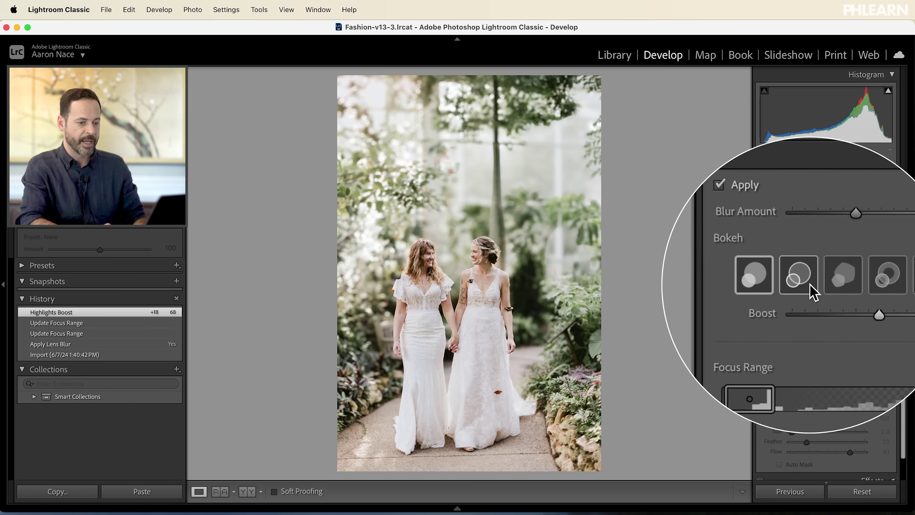
click(806, 285)
click(826, 289)
click(854, 279)
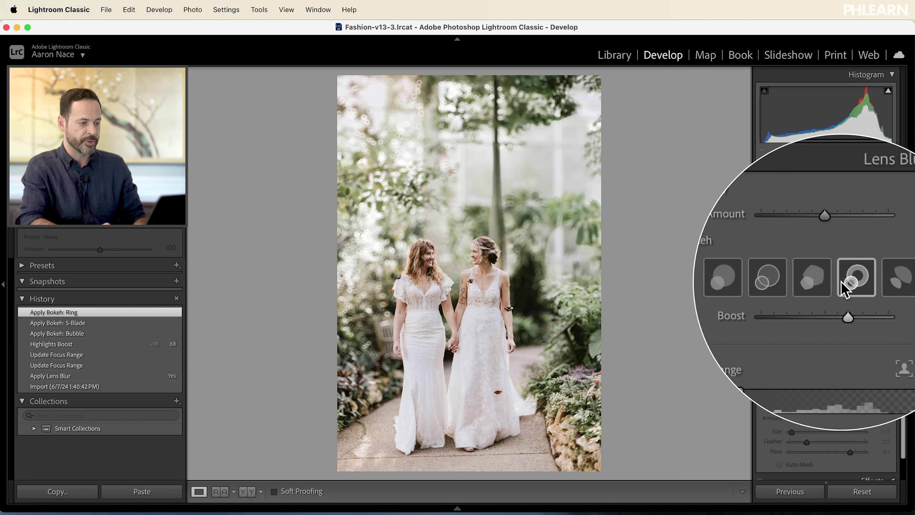
click(868, 288)
click(807, 286)
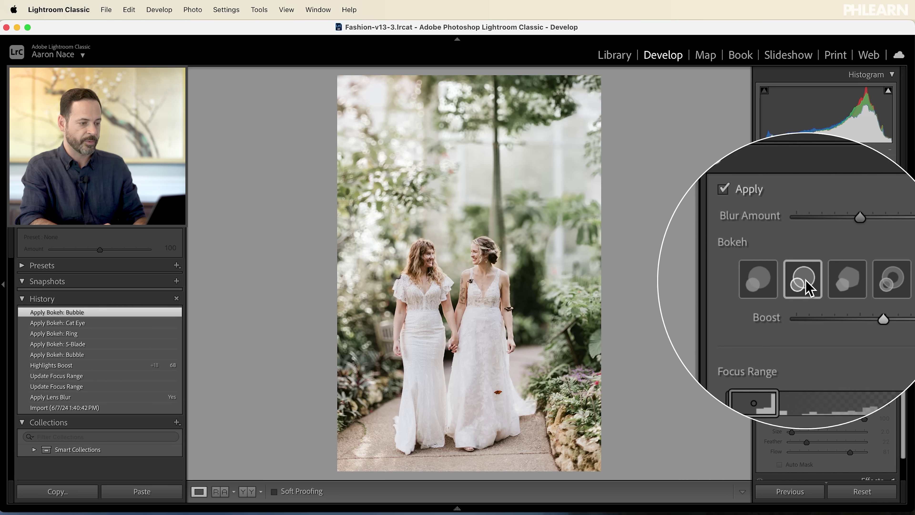
mouse_move(835, 254)
mouse_down()
mouse_move(811, 253)
mouse_move(860, 250)
mouse_move(807, 250)
mouse_move(885, 252)
mouse_move(841, 259)
mouse_move(894, 252)
mouse_move(803, 248)
mouse_move(813, 258)
mouse_move(821, 248)
mouse_up()
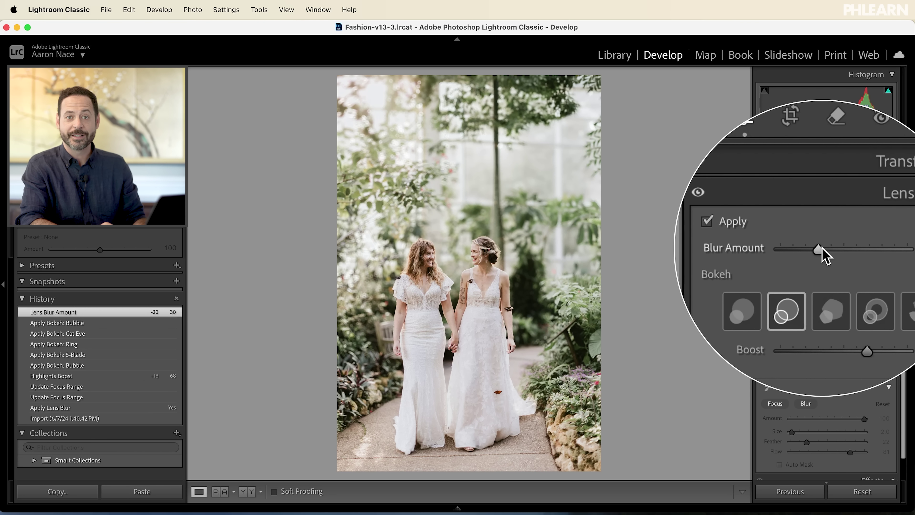
Step: Open the photo of the woman seated under the arcade for developing and apply Lens Blur
key(g)
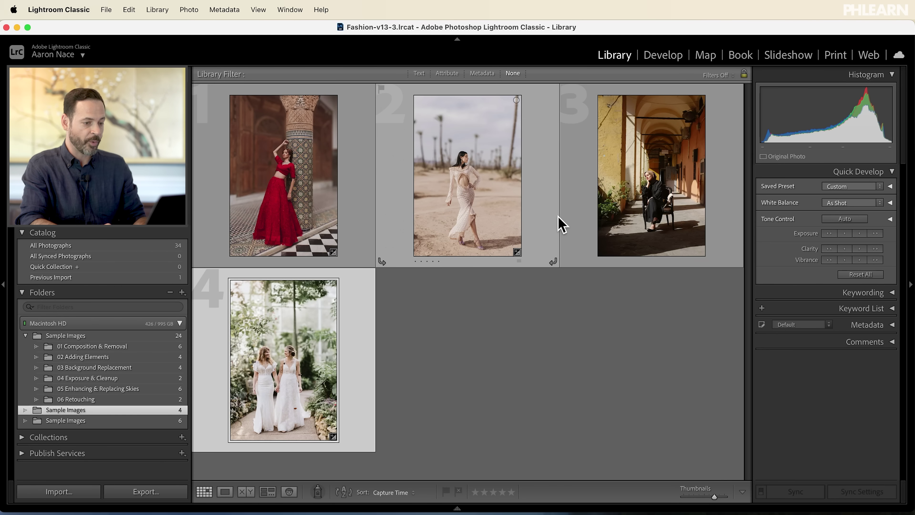
double_click(649, 199)
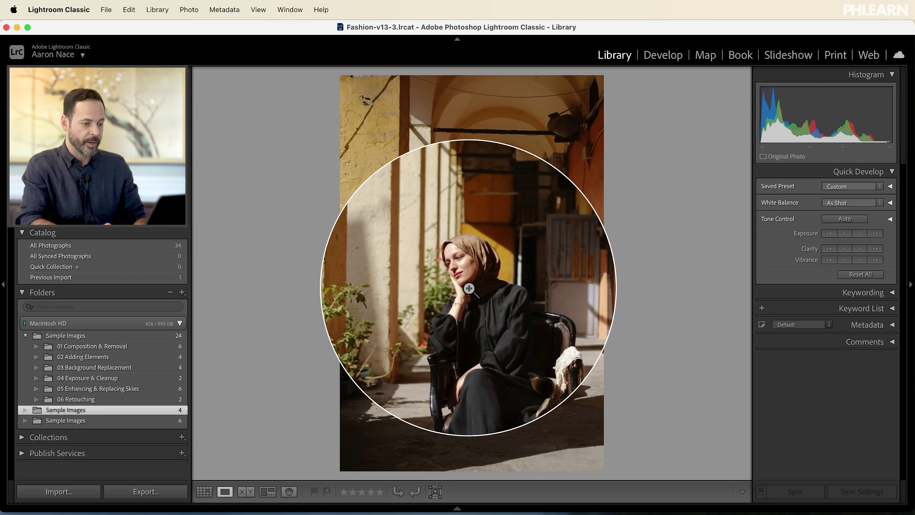
click(663, 55)
click(764, 235)
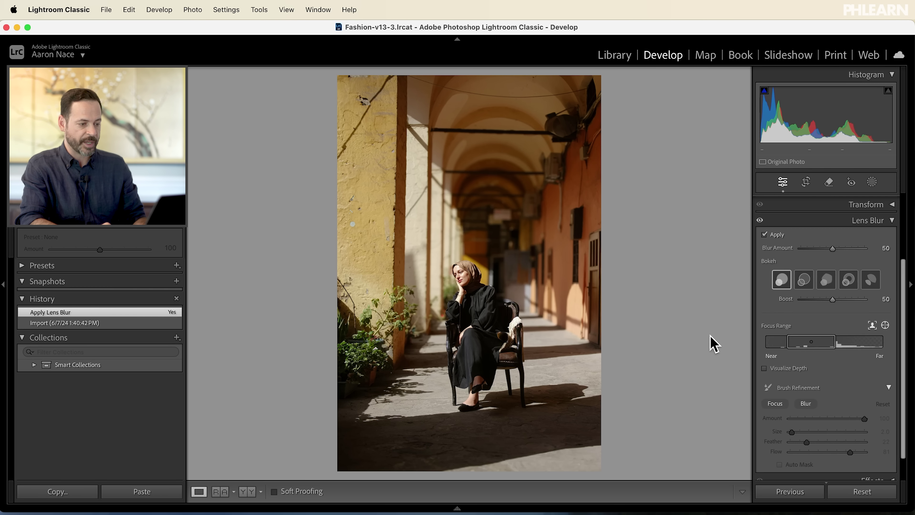
Step: Set the focus range by marking the seated woman's head and upper body, and set the Blur Amount to 52
drag(462, 266, 475, 309)
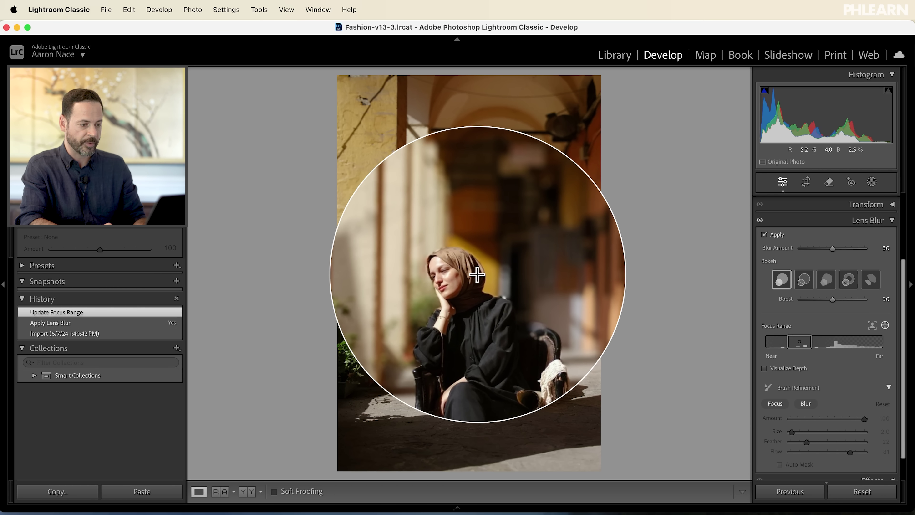
mouse_move(835, 249)
mouse_down()
mouse_move(852, 250)
mouse_move(815, 249)
mouse_move(835, 248)
mouse_up()
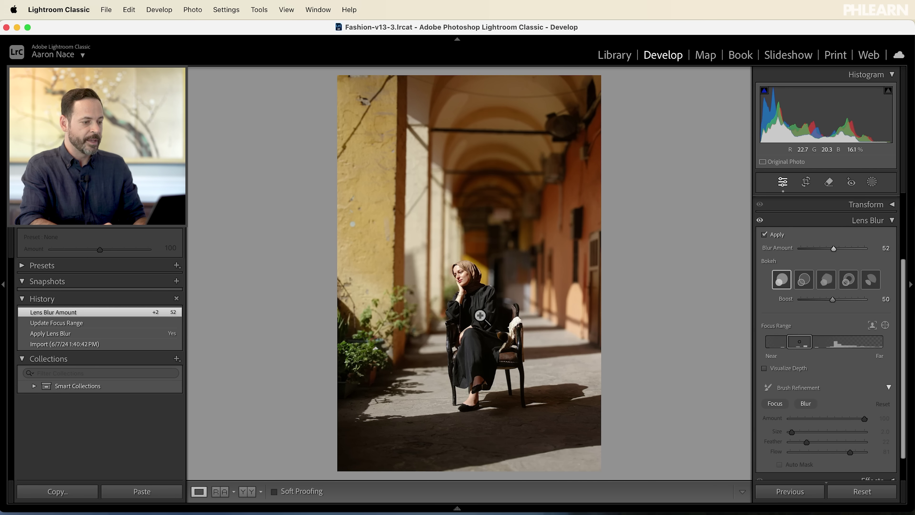
Step: Paint focus onto the chair back beside the woman's arm, and paint blur into the background above the chair and beside her shoulder
click(144, 71)
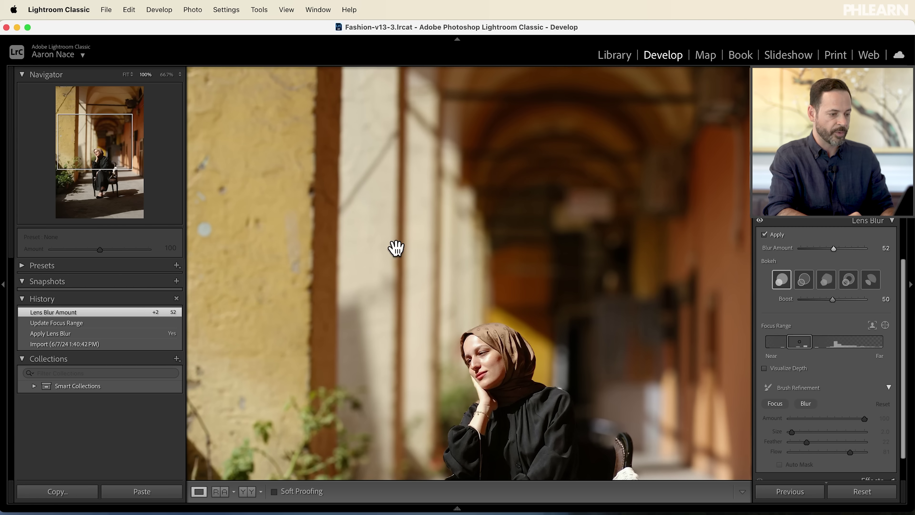
click(520, 327)
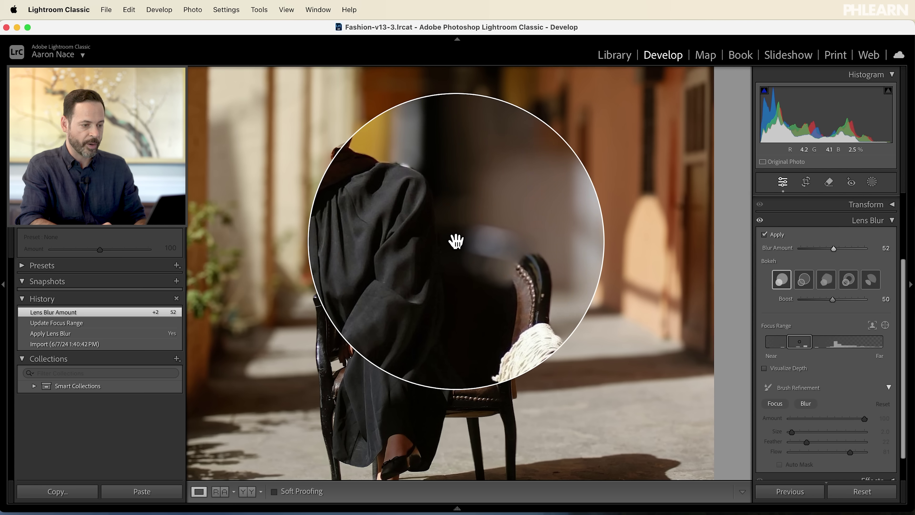
click(777, 403)
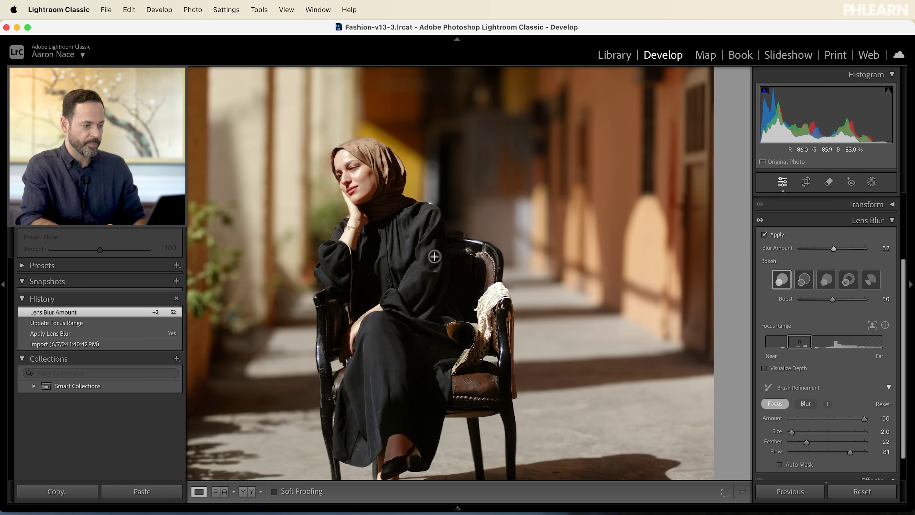
click(444, 255)
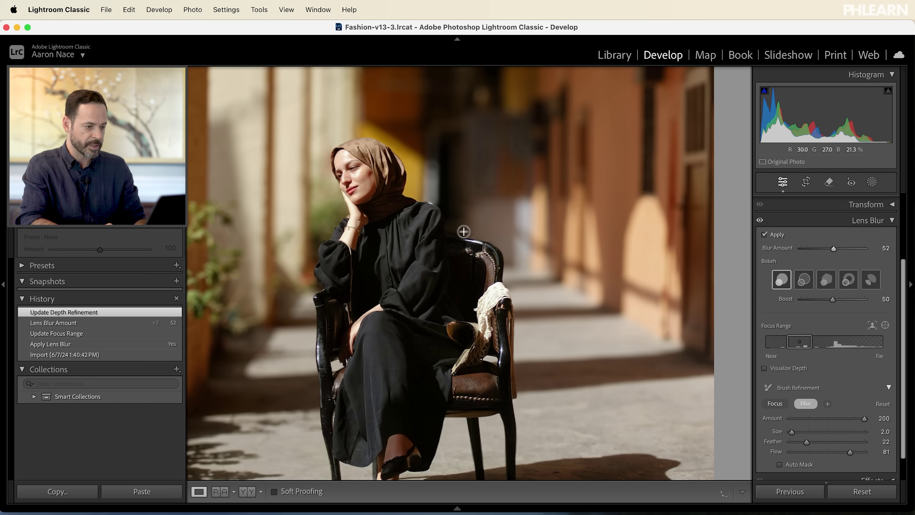
click(476, 231)
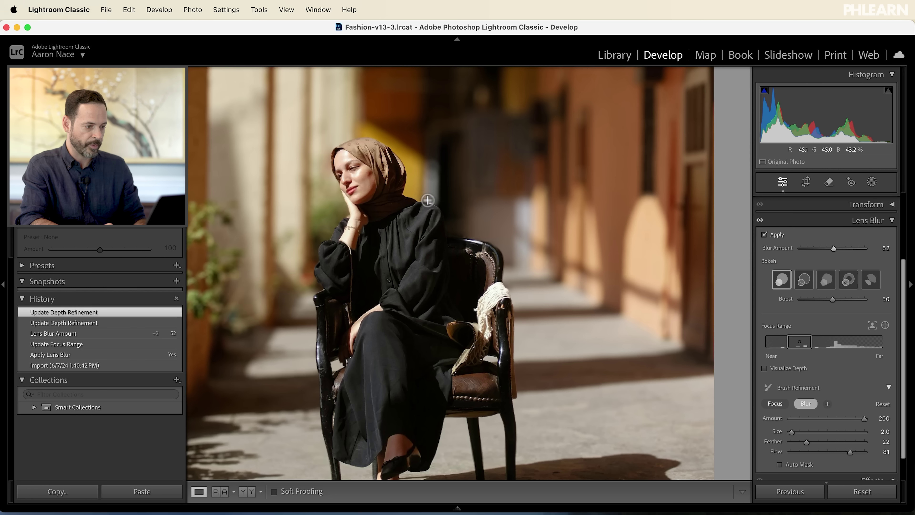
click(441, 202)
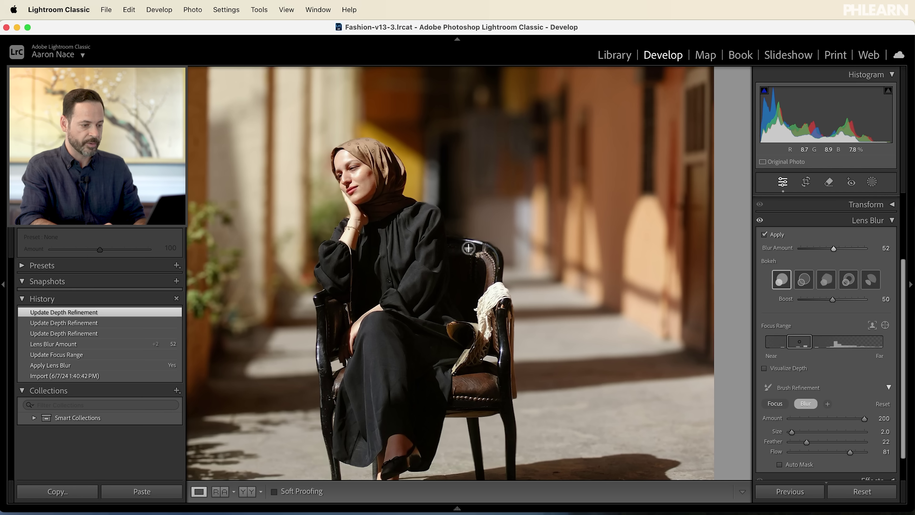
Step: Raise the Blur Amount of the seated woman's photo slightly to 53
mouse_move(834, 251)
mouse_down()
mouse_move(801, 251)
mouse_move(835, 245)
mouse_up()
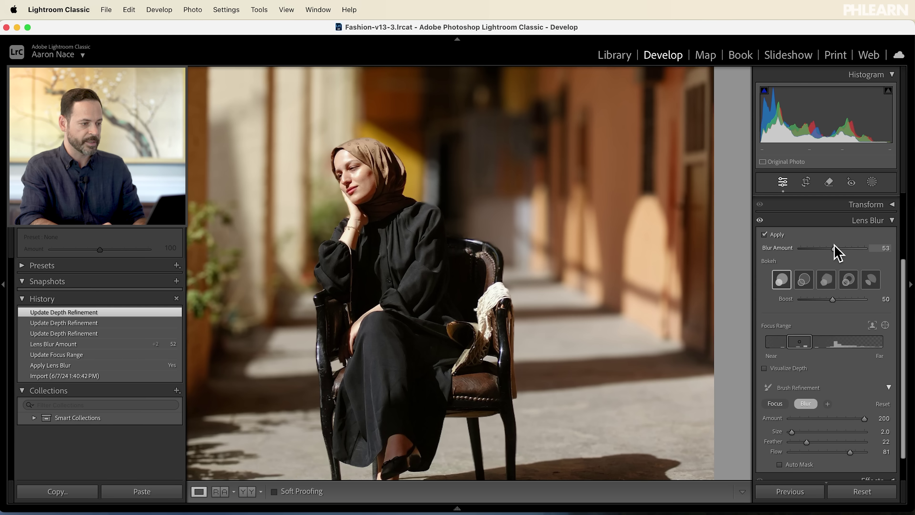